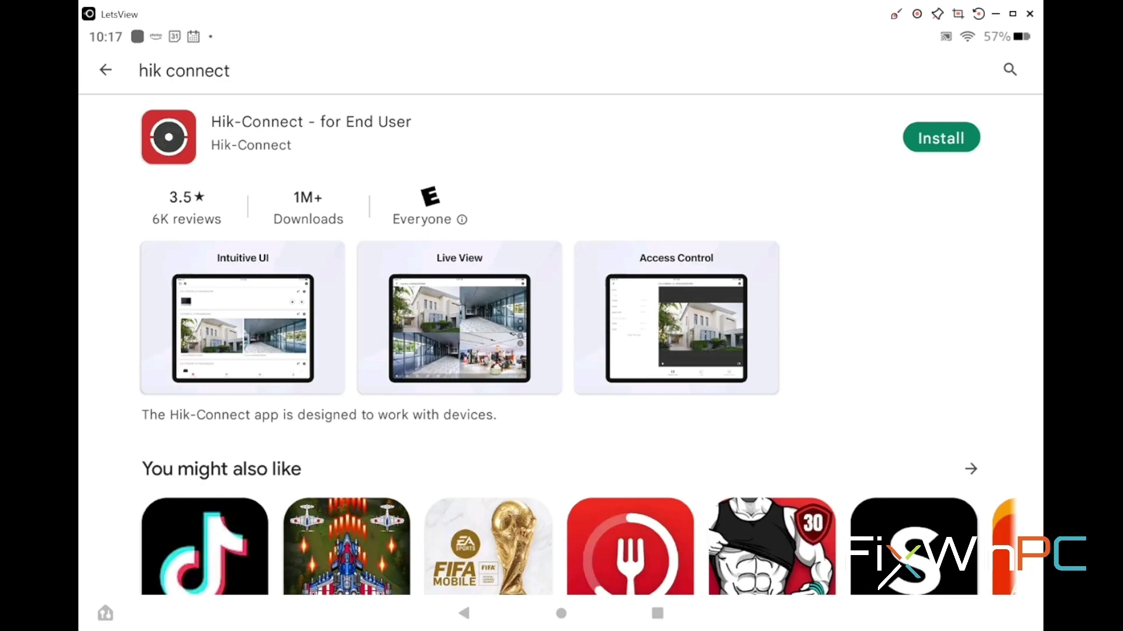
Step: Install Hik-Connect - for End User from Google Play, then launch it once installed
{"action": "left_click", "coordinate": [941, 138]}
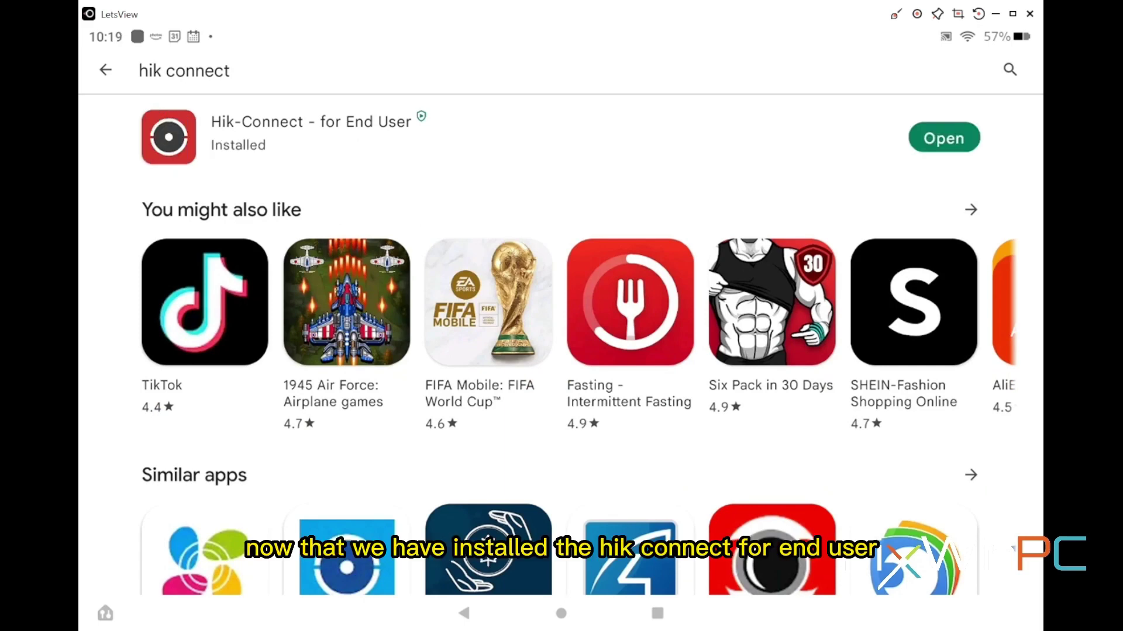
{"action": "left_click", "coordinate": [944, 137]}
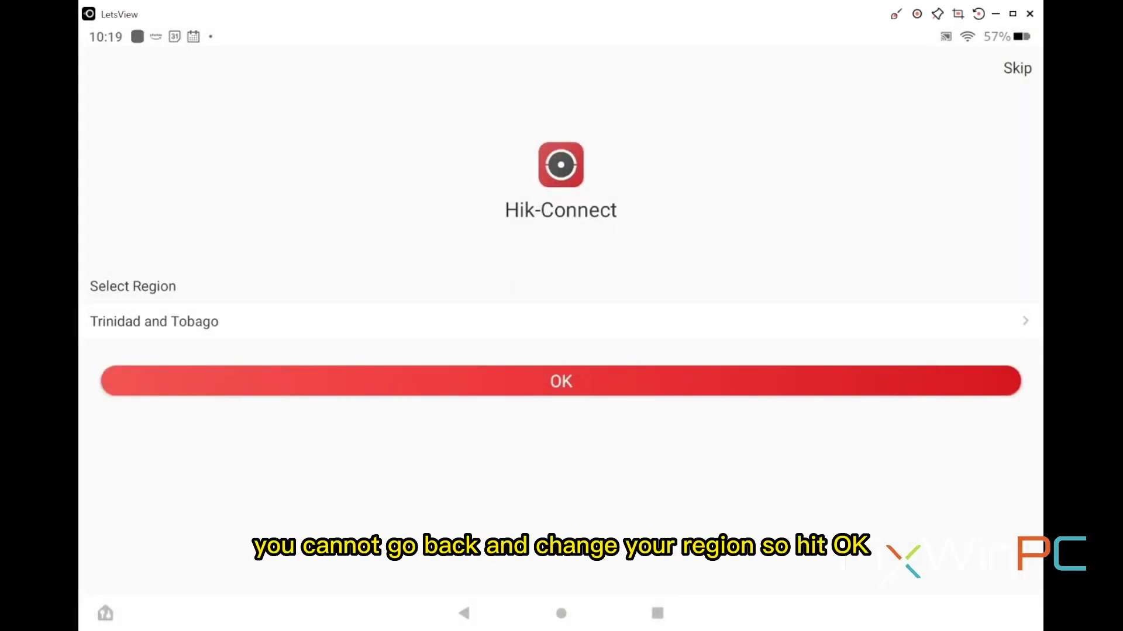
Step: Keep Trinidad and Tobago as the selected region and confirm it
{"action": "left_click", "coordinate": [561, 381]}
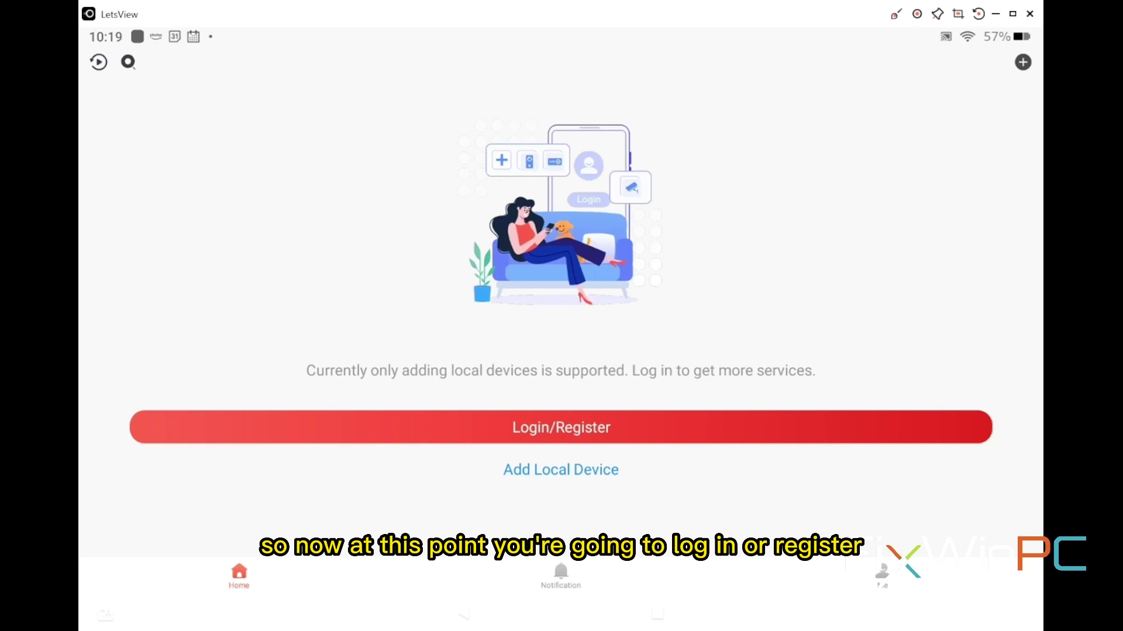
Step: Open Login/Register and set the login method to email address instead of phone number
{"action": "left_click", "coordinate": [560, 427]}
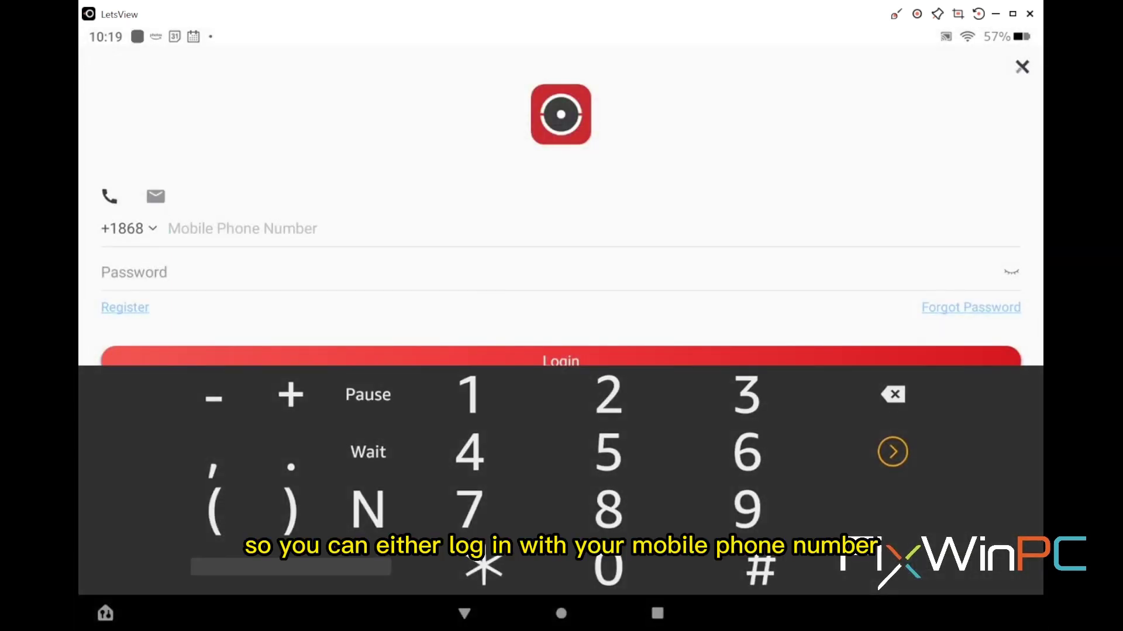
{"action": "left_click", "coordinate": [155, 196]}
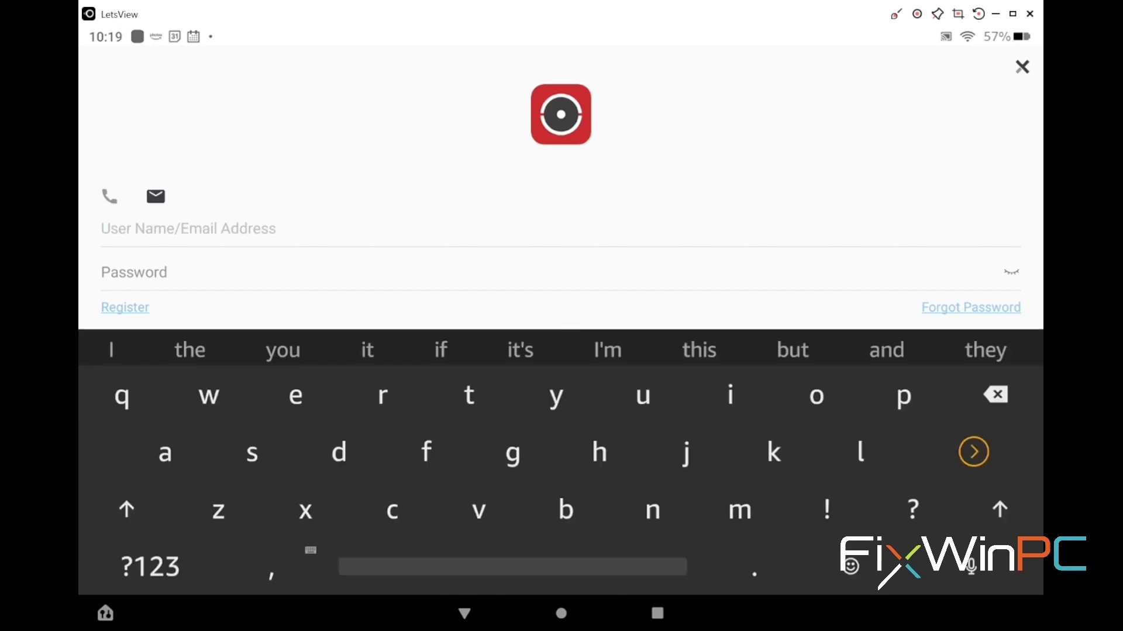
{"action": "left_click", "coordinate": [108, 196]}
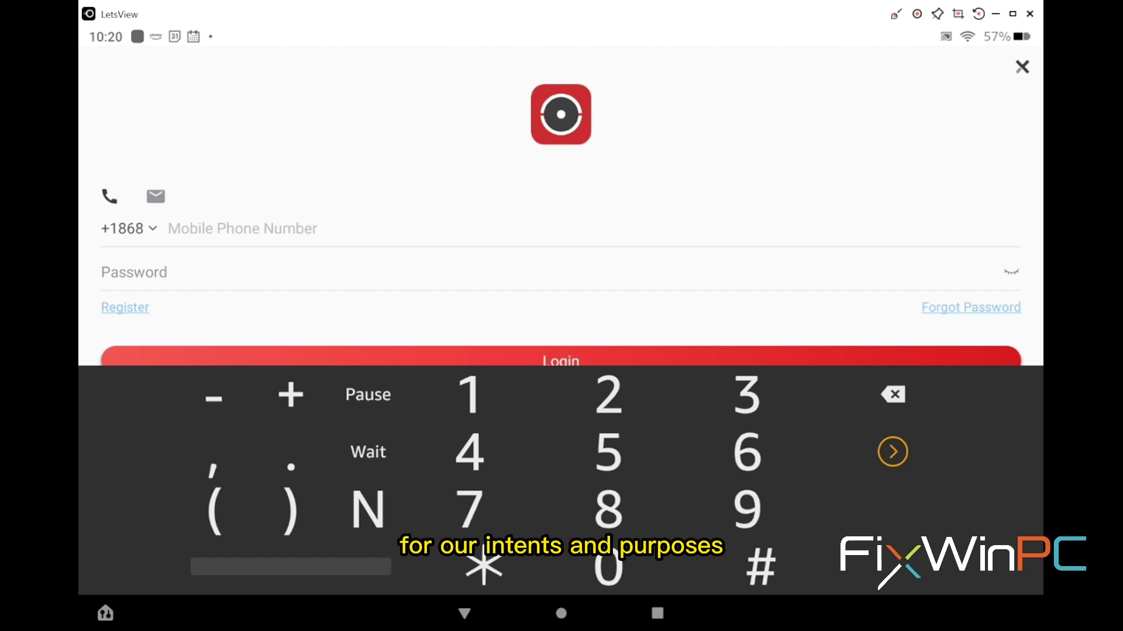
{"action": "left_click", "coordinate": [156, 196]}
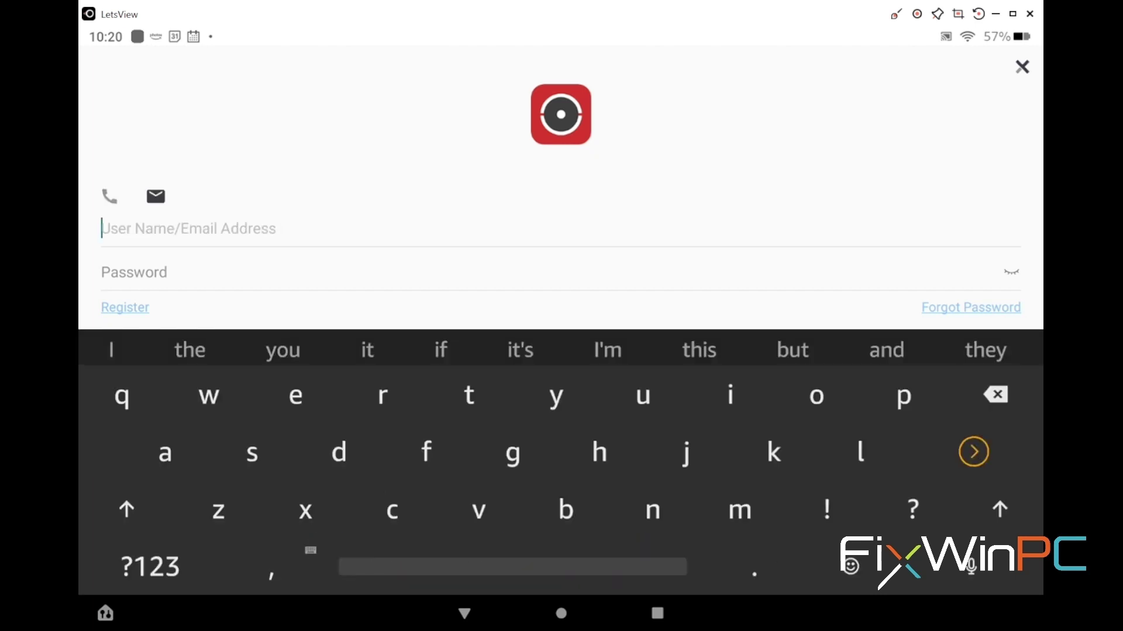
{"action": "type", "text": "d"}
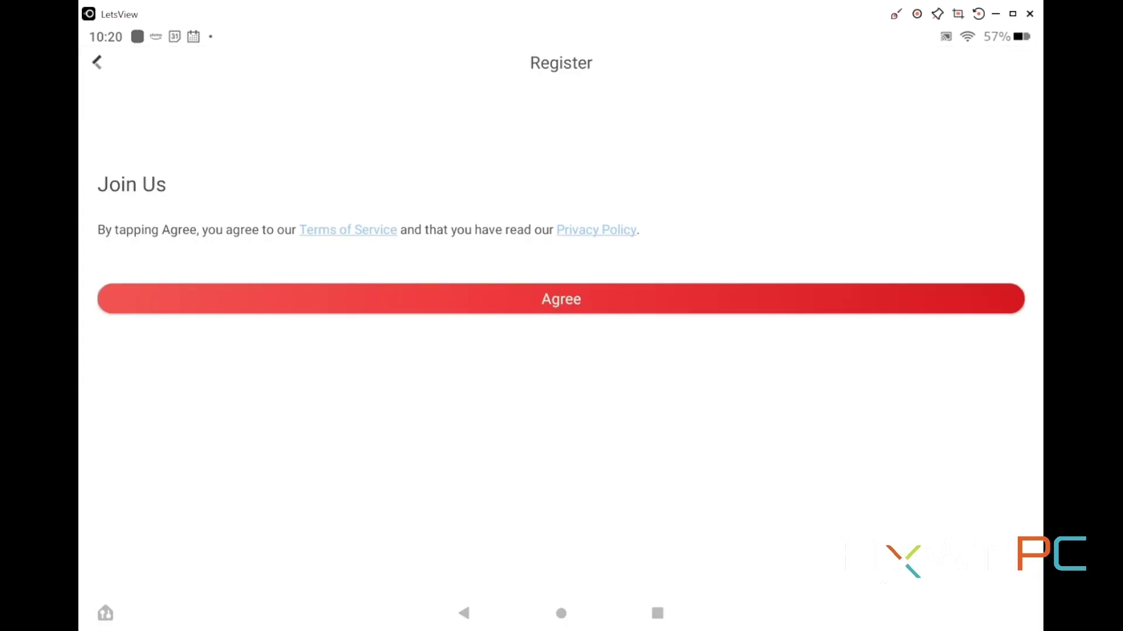
Step: Agree to the terms and finish entering the new account's email and password
{"action": "left_click", "coordinate": [560, 299]}
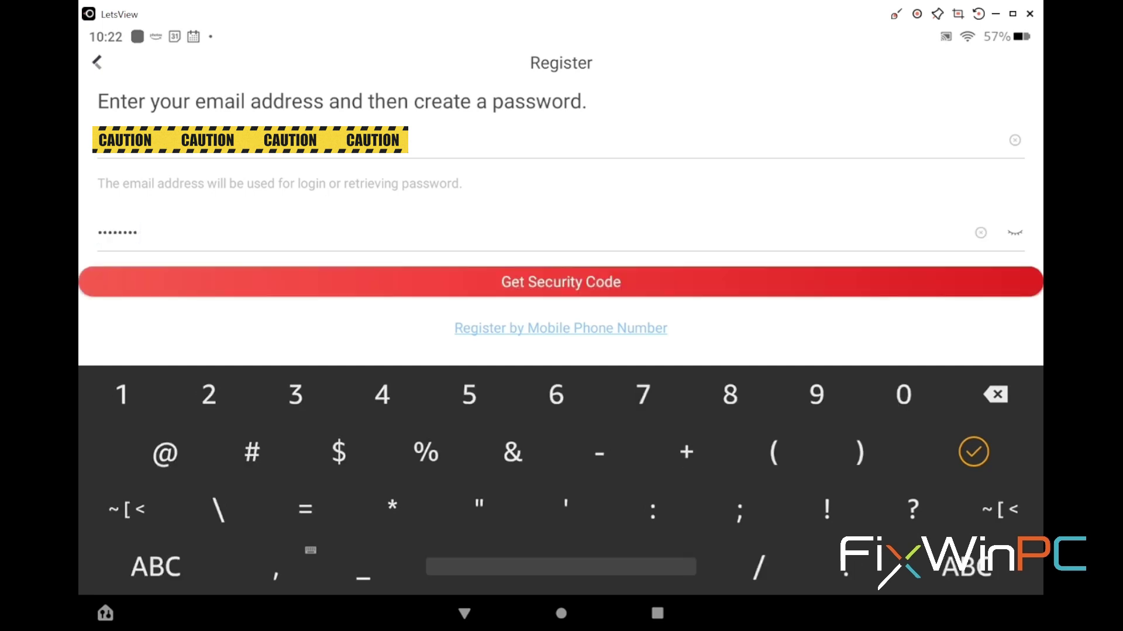
{"action": "key", "text": "Return"}
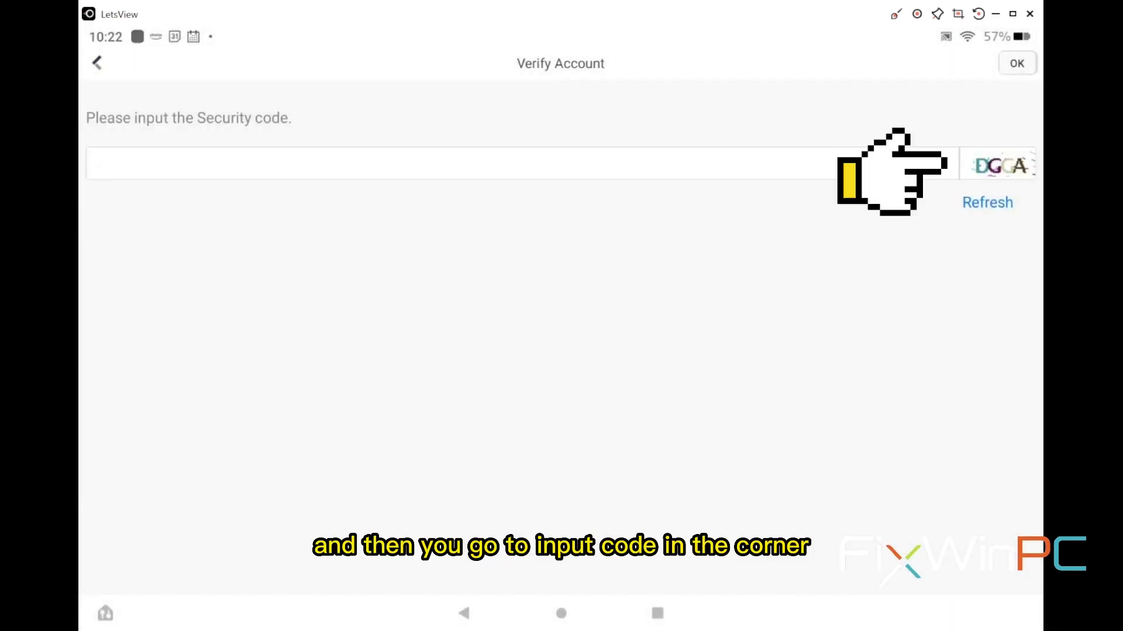
Step: Submit the image verification code, then the emailed security code, to finish registering
{"action": "left_click", "coordinate": [929, 164]}
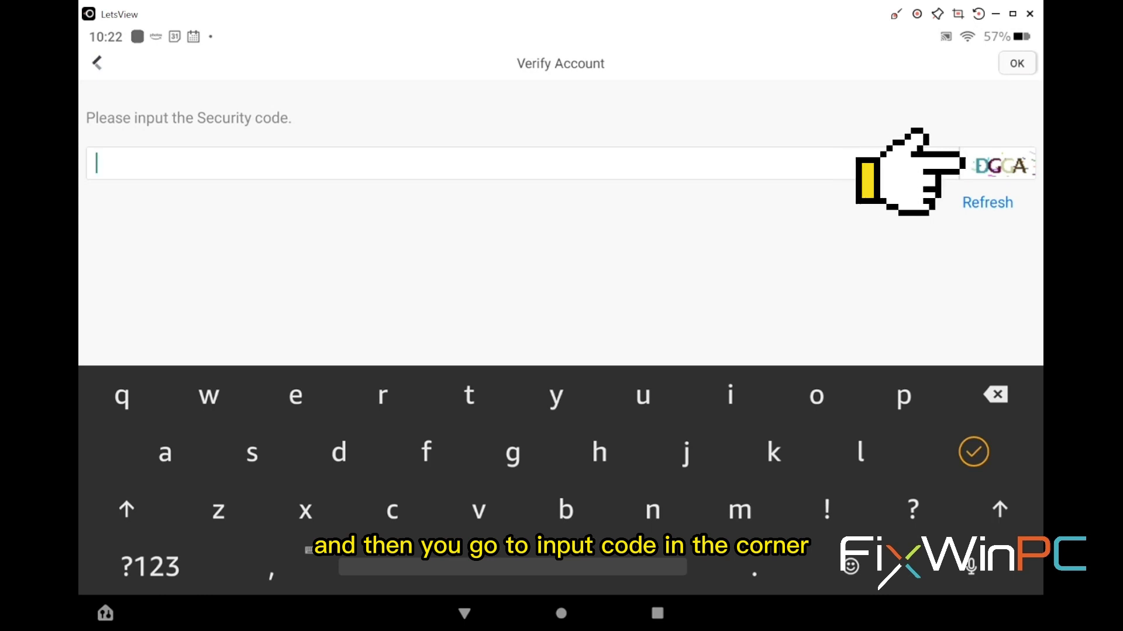
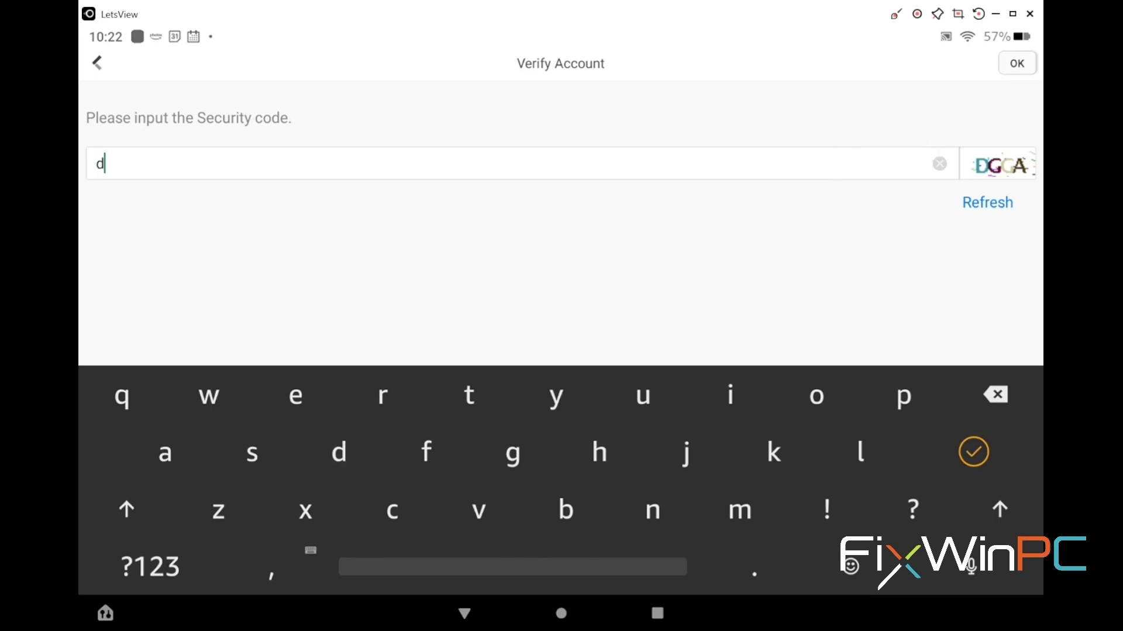
{"action": "left_click", "coordinate": [1017, 63]}
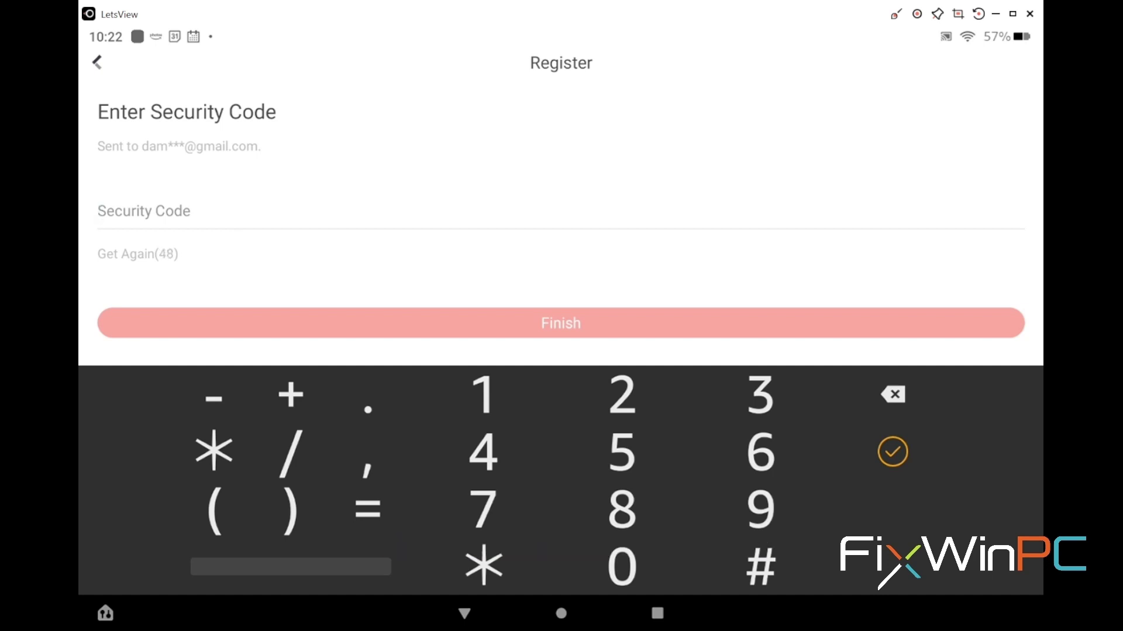
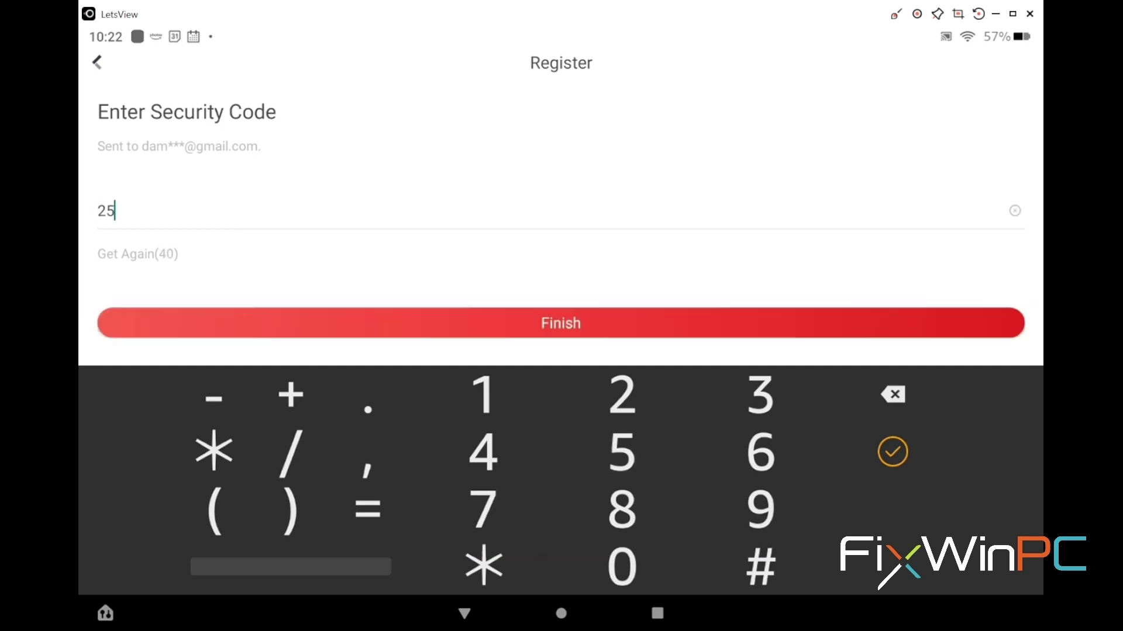
{"action": "key", "text": "Return"}
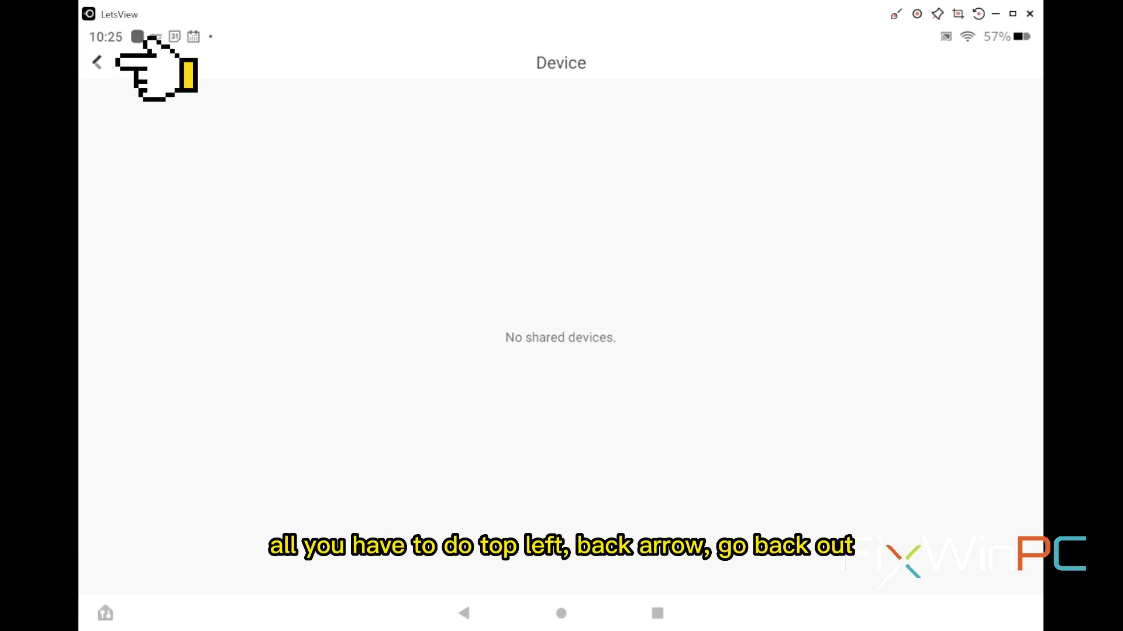
Step: Leave the shared devices page for My Device, where the Restaurant DVR is listed
{"action": "left_click", "coordinate": [97, 62]}
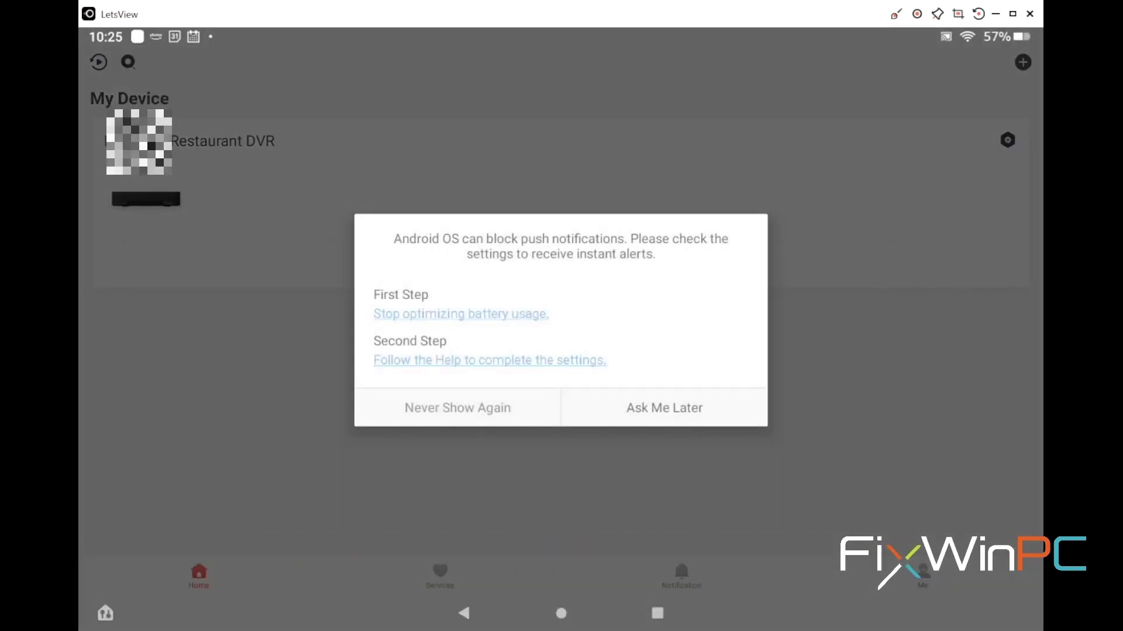